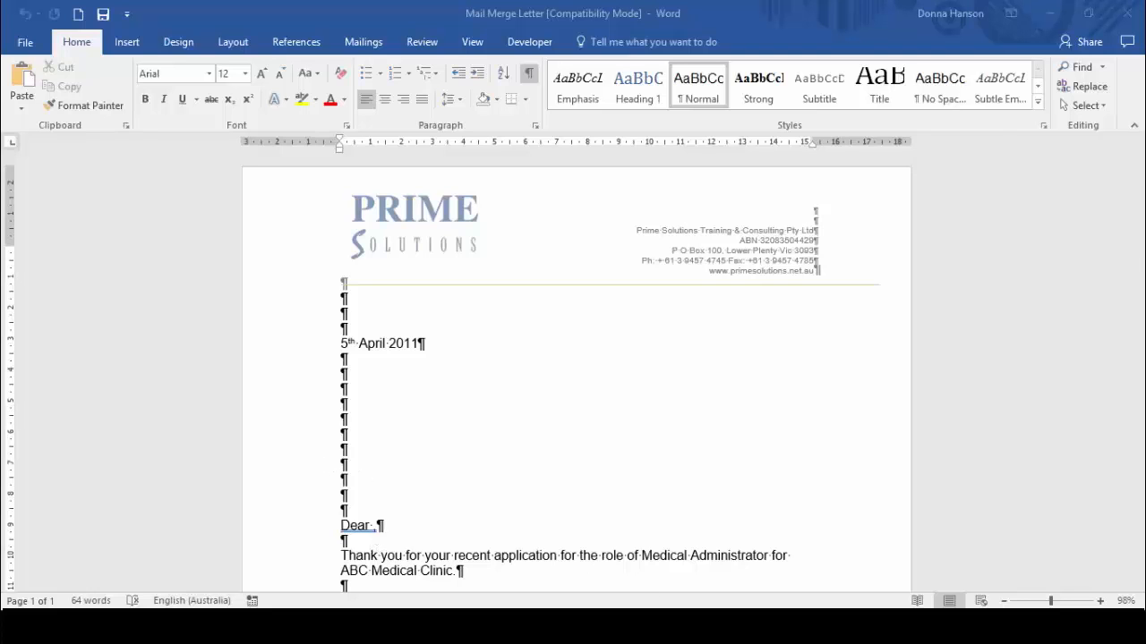
- Switch to Excel to review the applicant list in the Mail Merge Applicatns workbook, and return to the Word letter
click(501, 625)
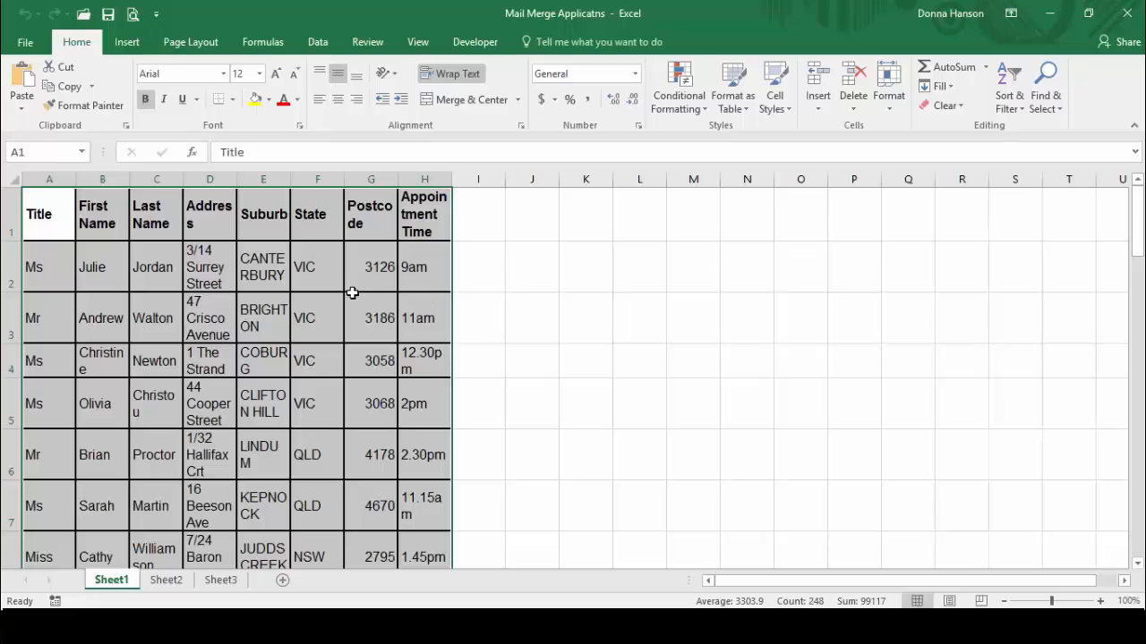
mouse_move(392, 627)
key(alt+Tab)
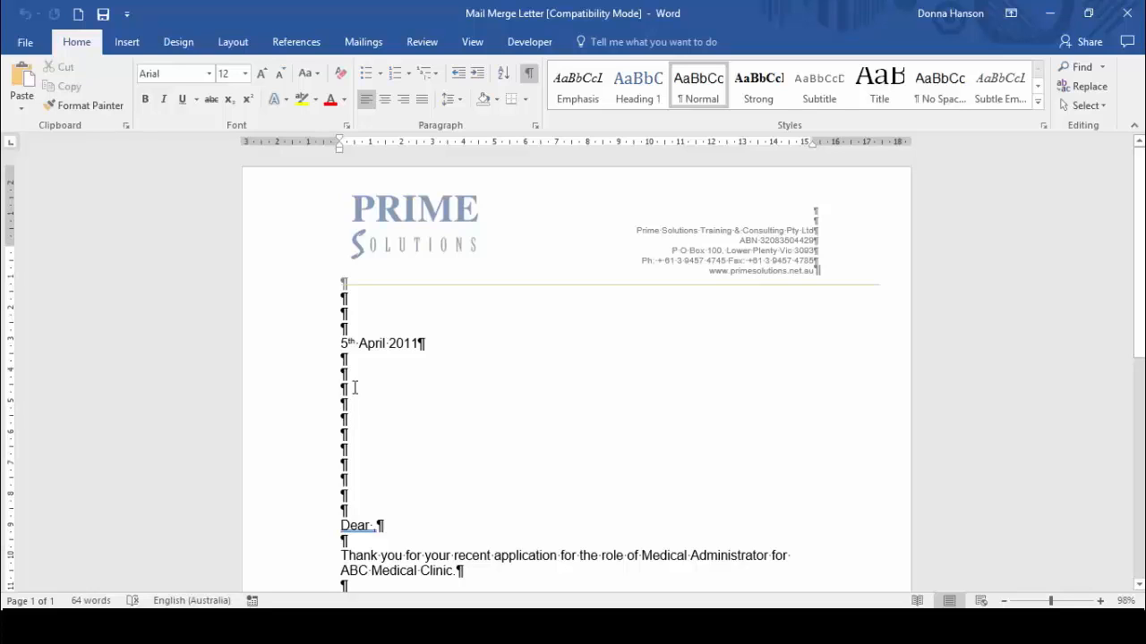
- Place the cursor on the third blank line below the date and set up a wizard-guided Letters mail merge using the current document
click(354, 386)
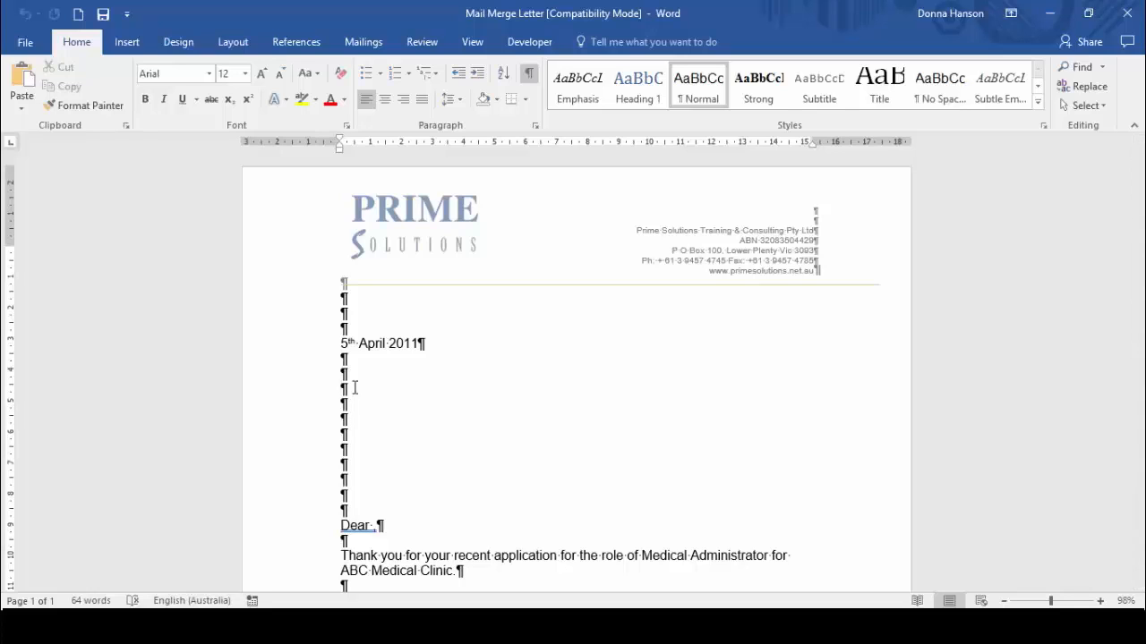
click(360, 44)
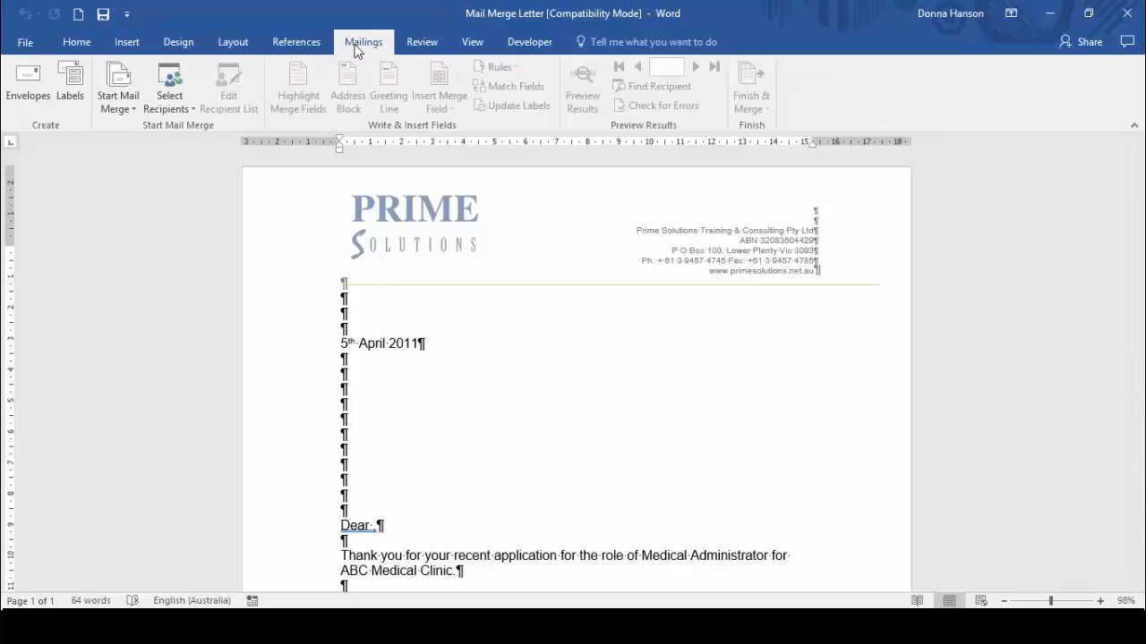
click(131, 111)
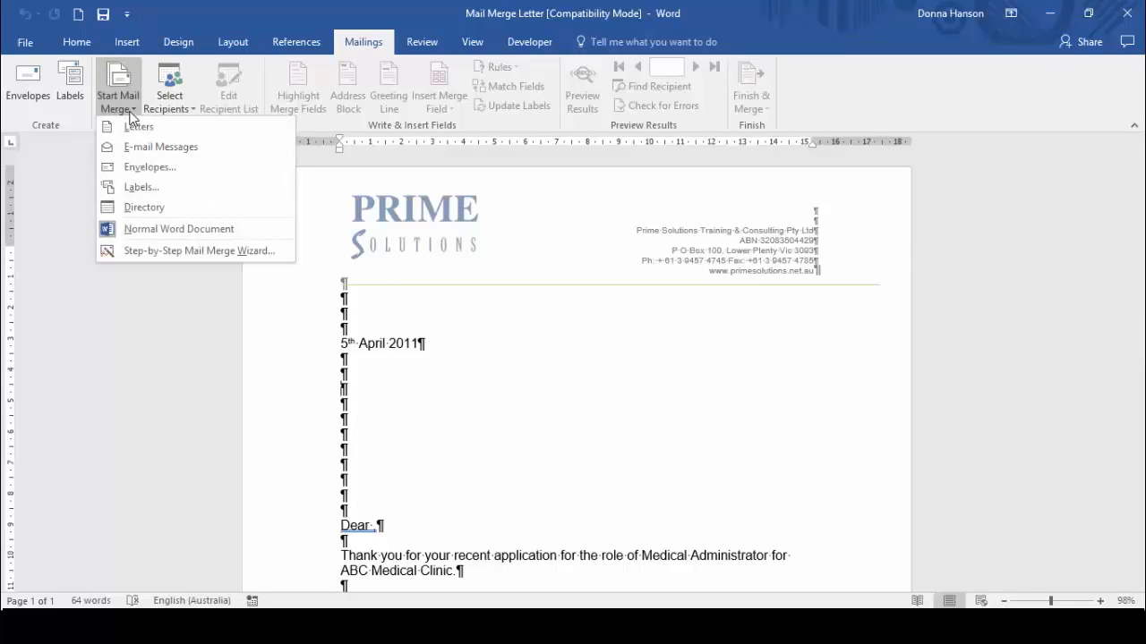
click(161, 251)
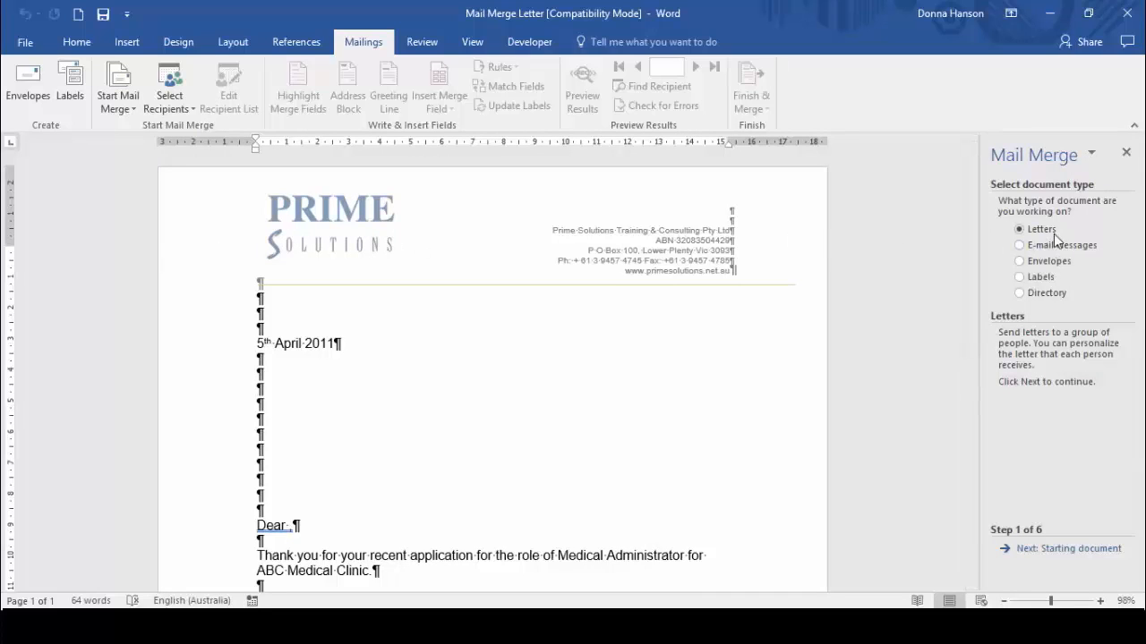
click(1049, 549)
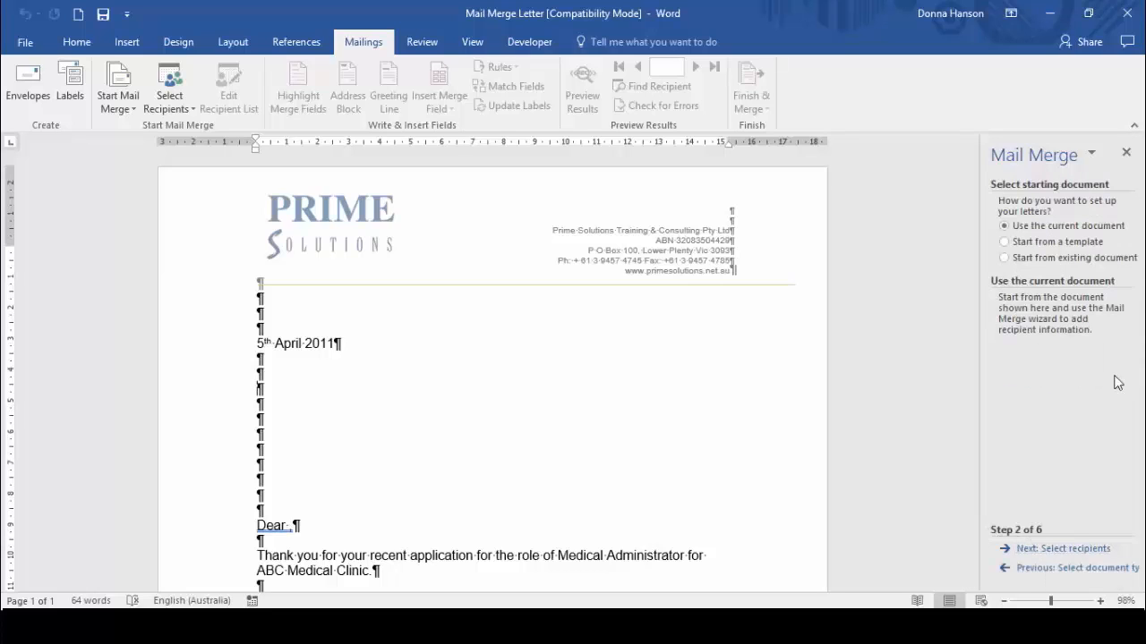
click(1052, 551)
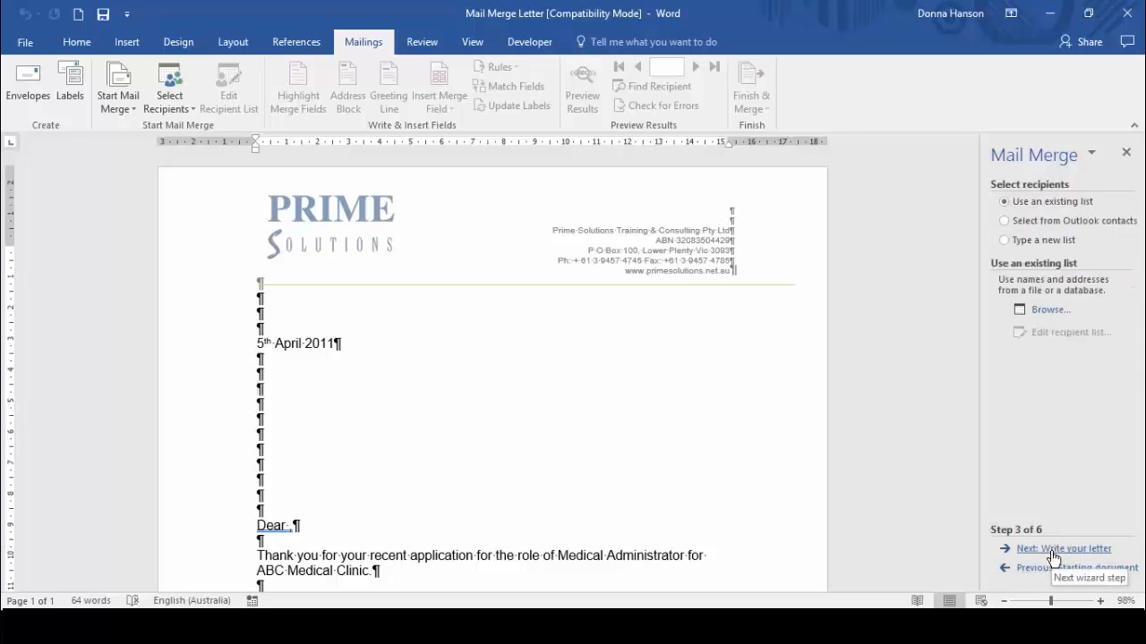
- Use Sheet1$ of the Mail Merge Applicatns workbook as the recipient list with all recipients included, and proceed to writing the letter
click(1050, 311)
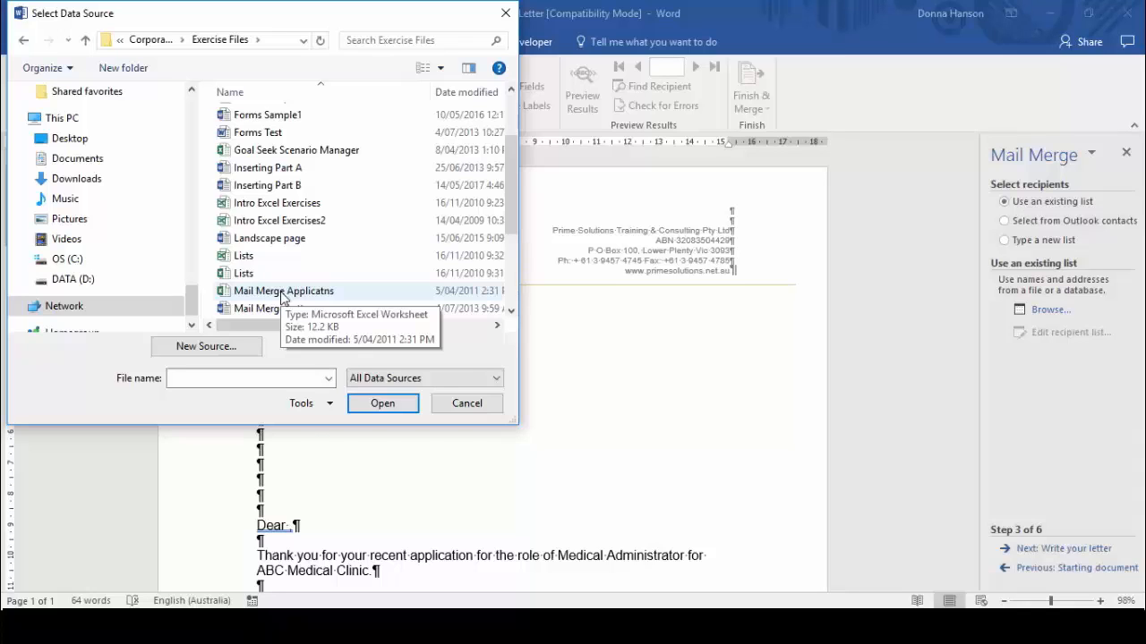
double_click(283, 291)
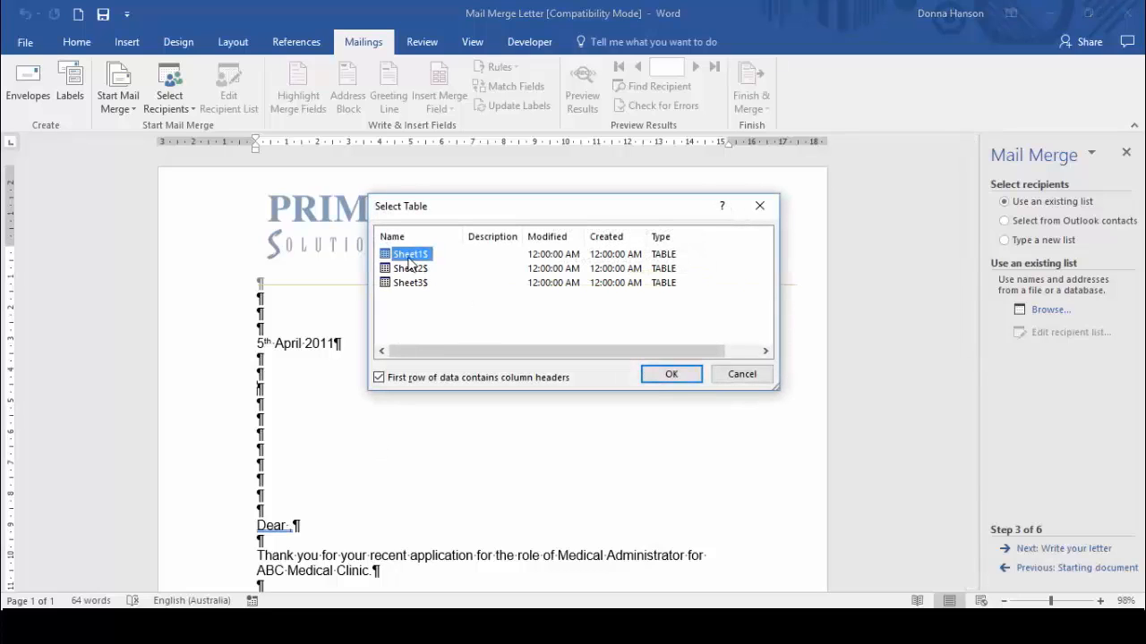
click(655, 377)
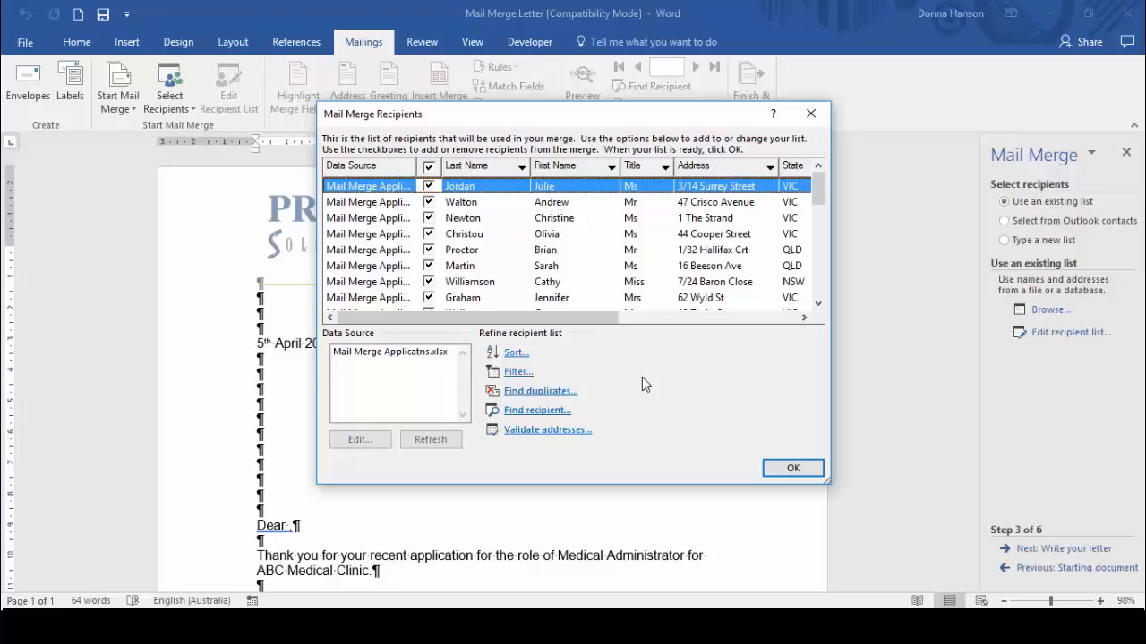
click(793, 469)
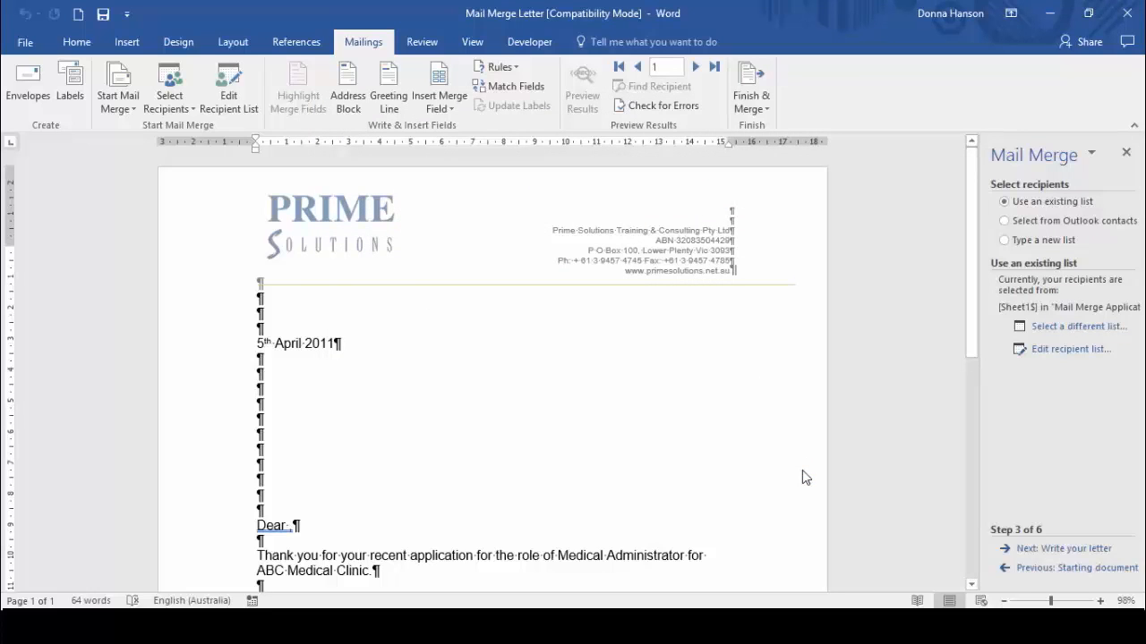
click(1072, 550)
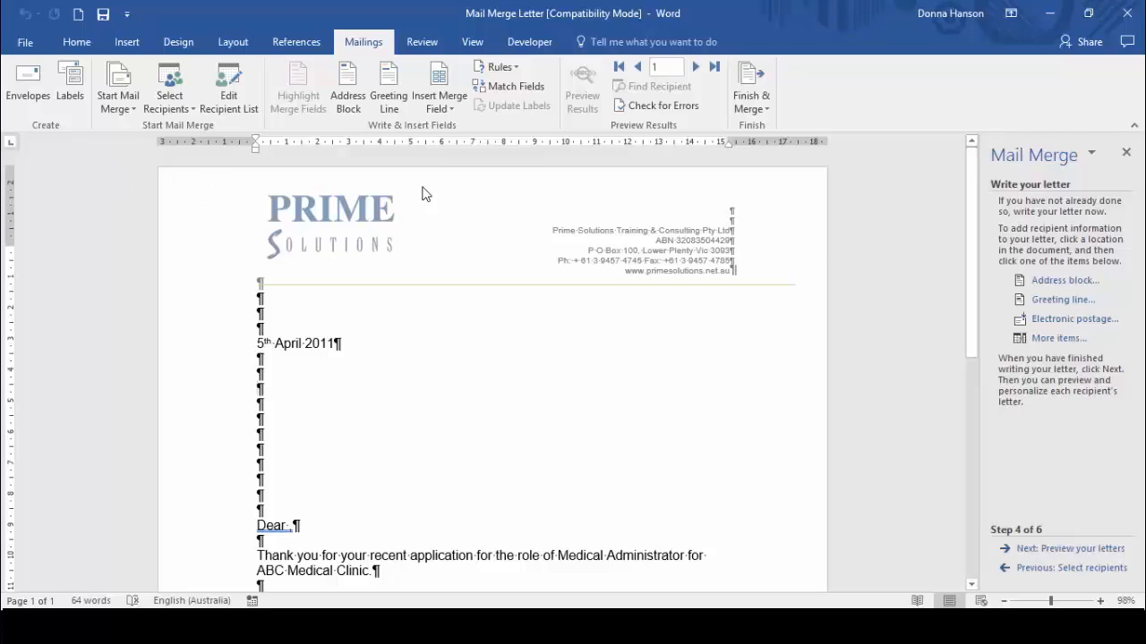
- Insert the Title, First_Name and Last_Name merge fields, separated by spaces, on one line below the date and start a new line
click(433, 117)
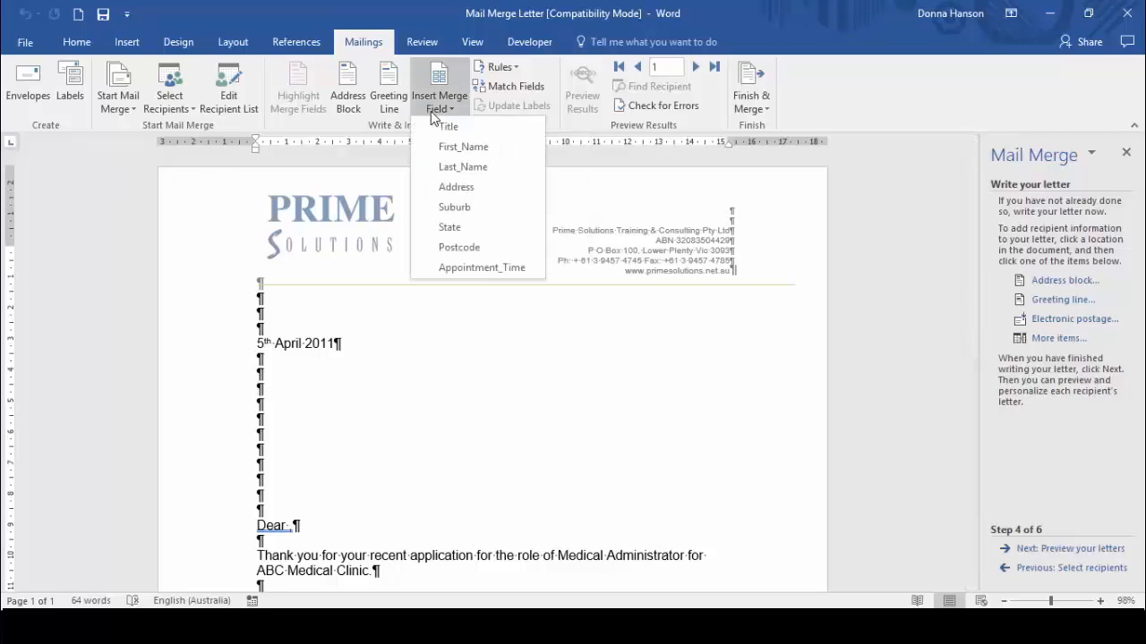
click(441, 131)
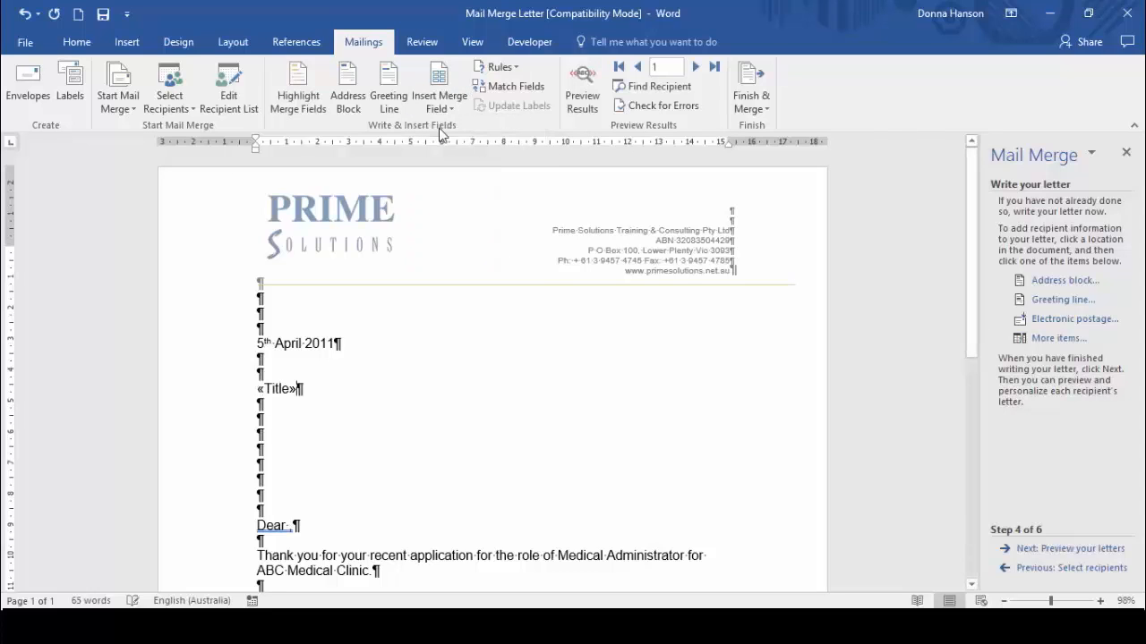
click(465, 109)
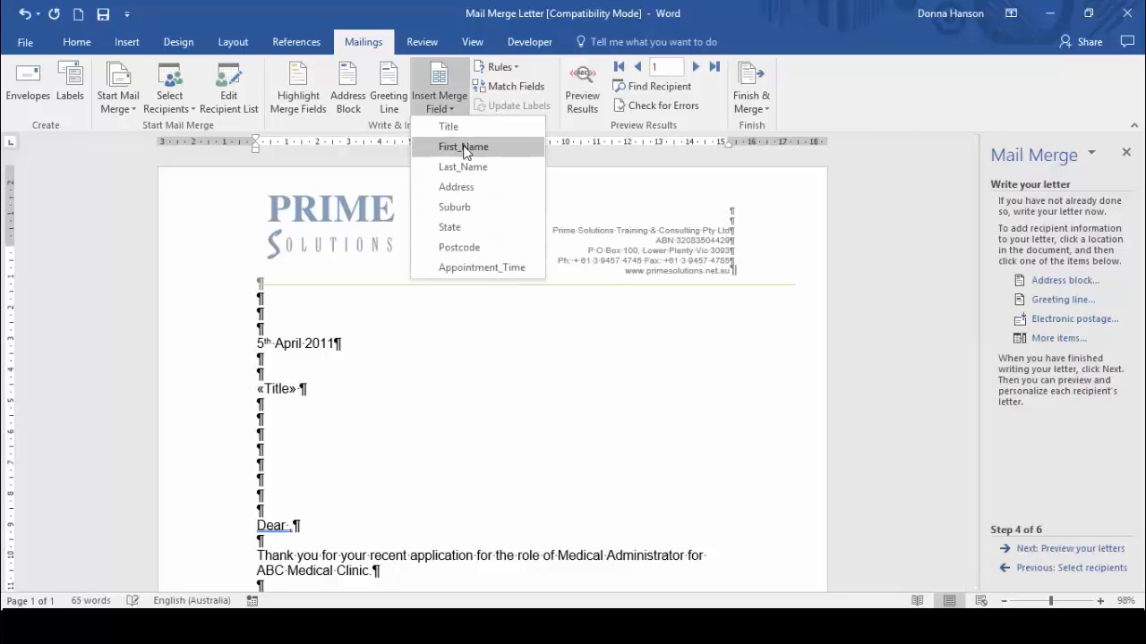
click(462, 145)
click(447, 110)
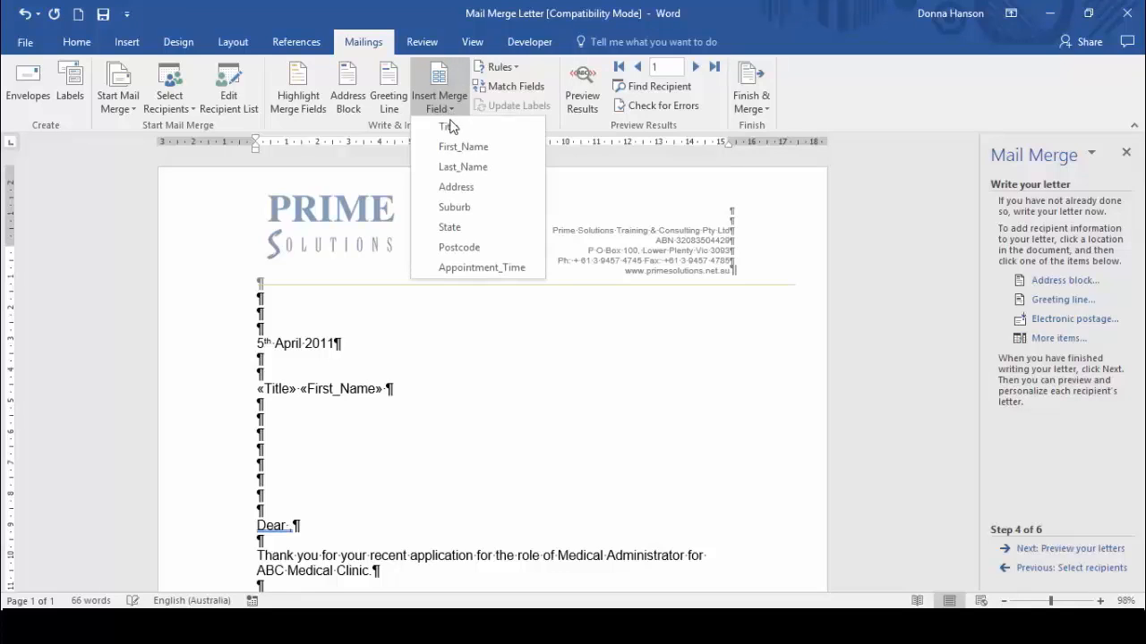
click(448, 163)
key(Return)
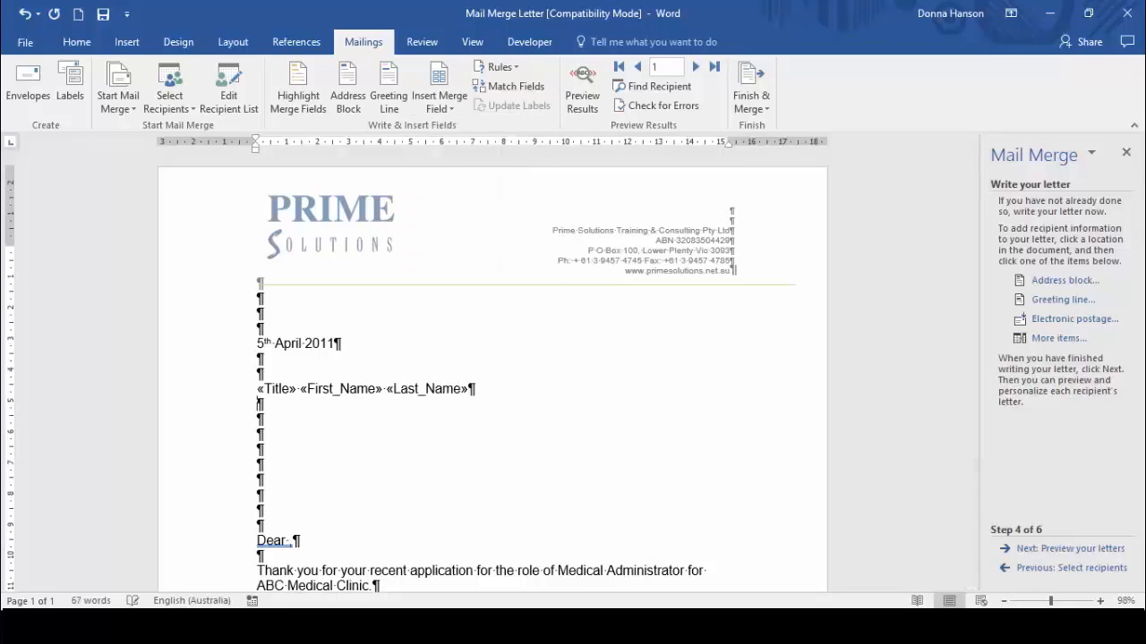
- Add the Address merge field below the name line, with Suburb, State and Postcode spaced out on the following line
click(439, 104)
click(449, 187)
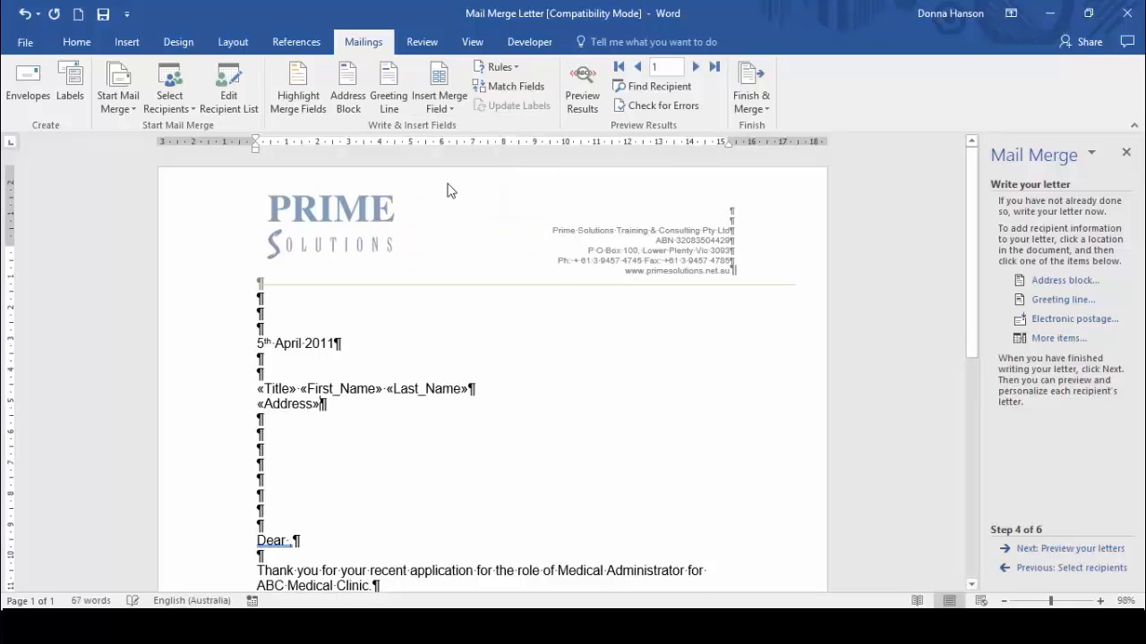
key(Return)
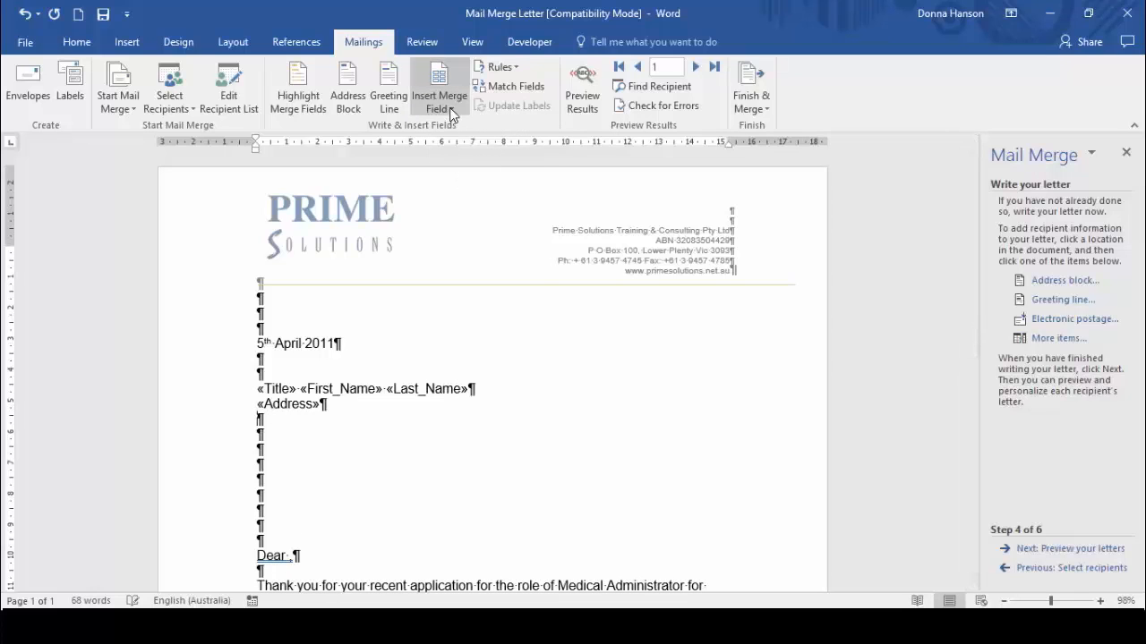
click(443, 107)
click(447, 207)
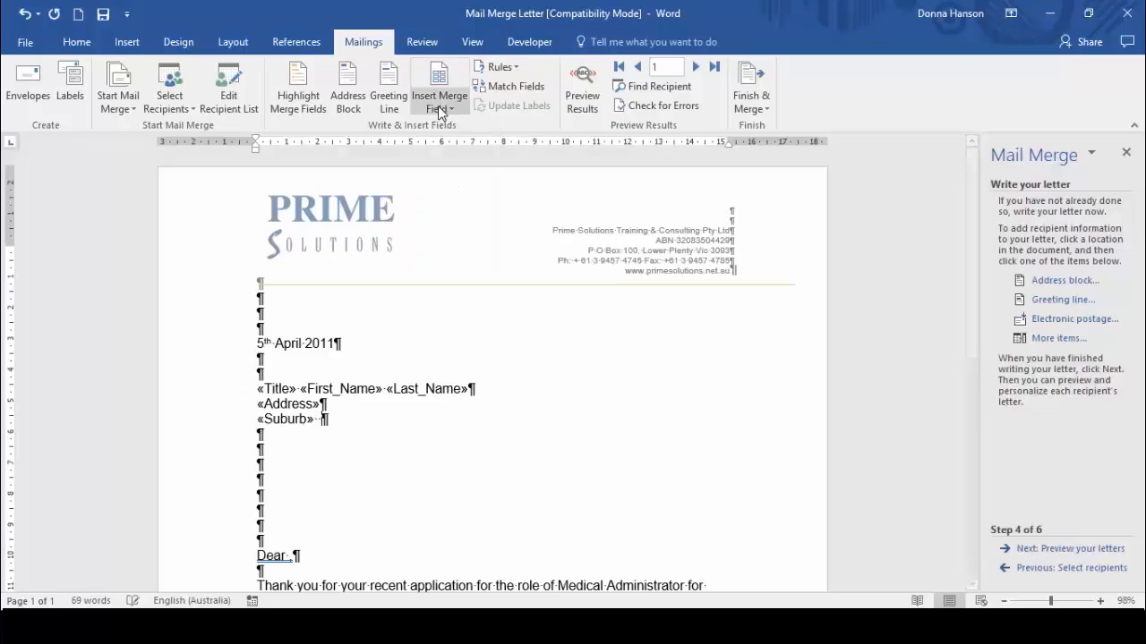
click(437, 105)
click(441, 228)
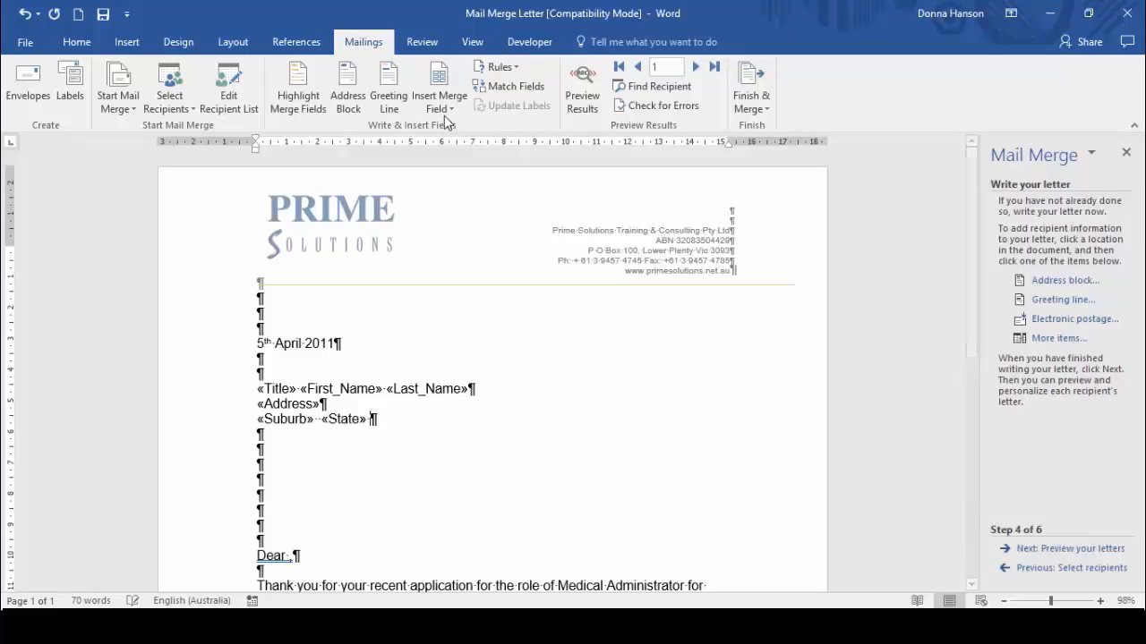
click(444, 114)
click(457, 249)
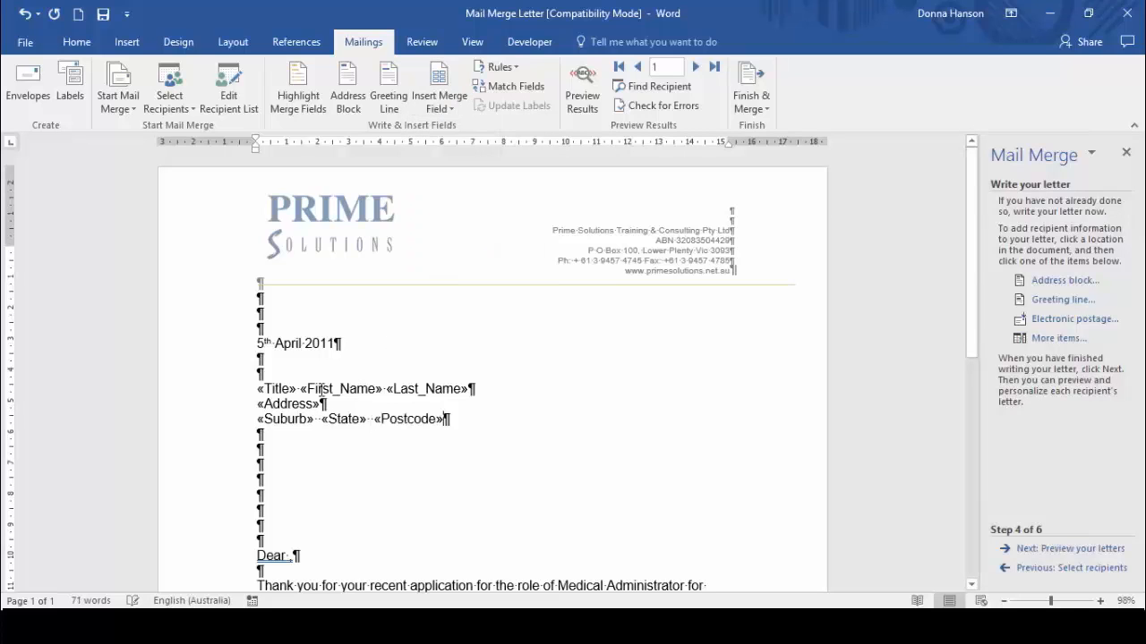
- Delete the surplus blank lines between the address fields and the salutation
key(Delete)
key(Delete)
key(Delete)
key(Delete)
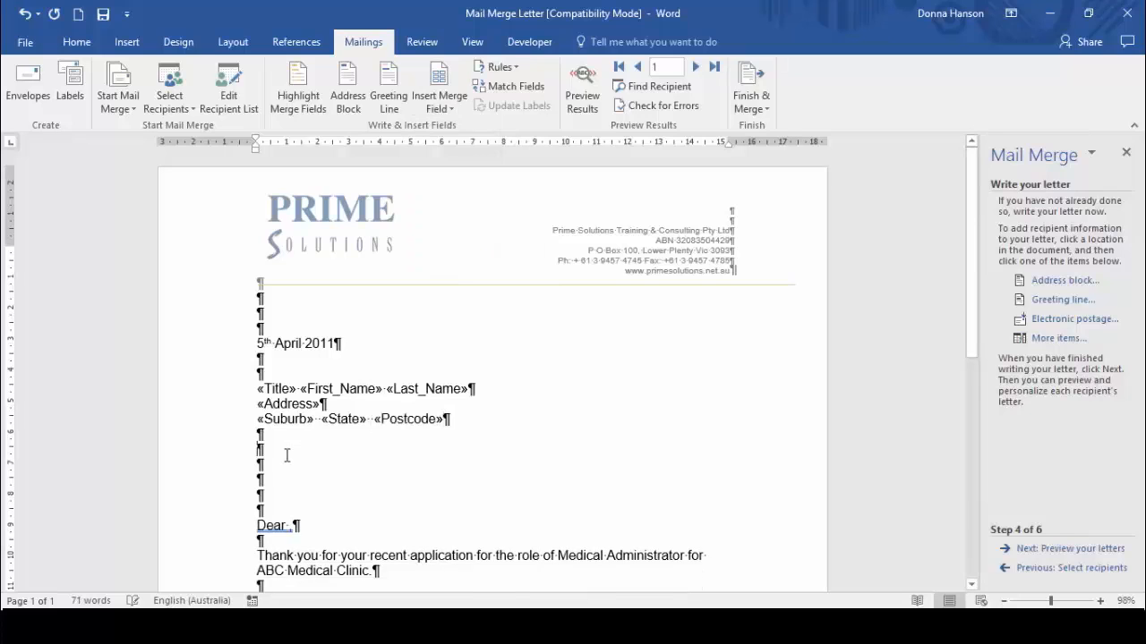
- Insert the First_Name merge field after "Dear" in the salutation, before the comma
click(288, 494)
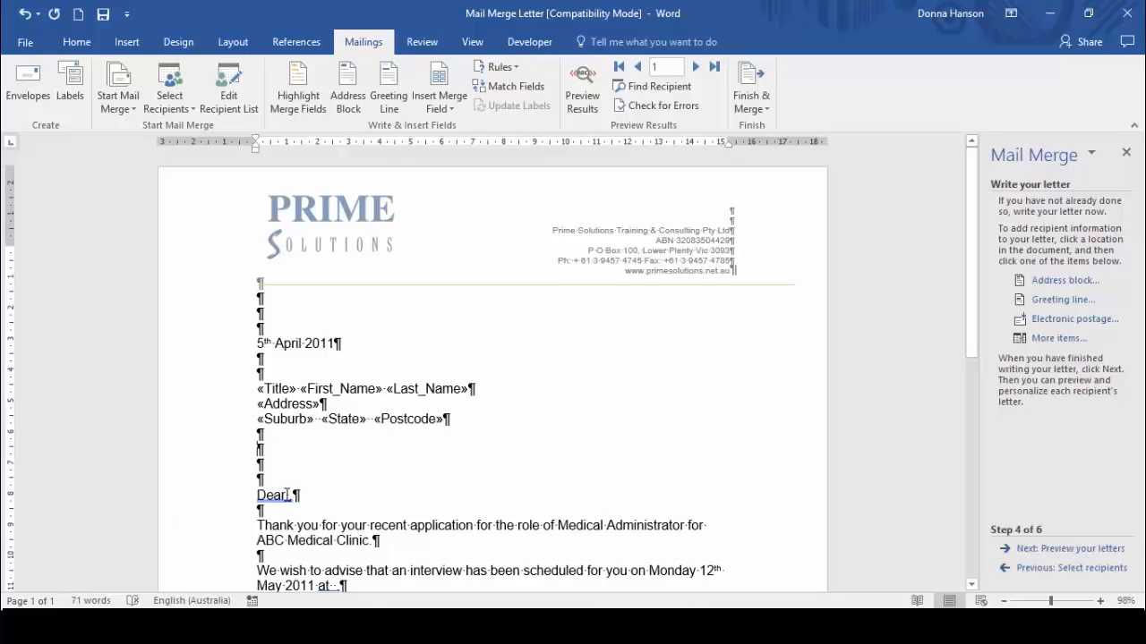
click(440, 104)
click(443, 147)
- Insert the Appointment_Time merge field after "May 2011 at" in the interview sentence
click(334, 586)
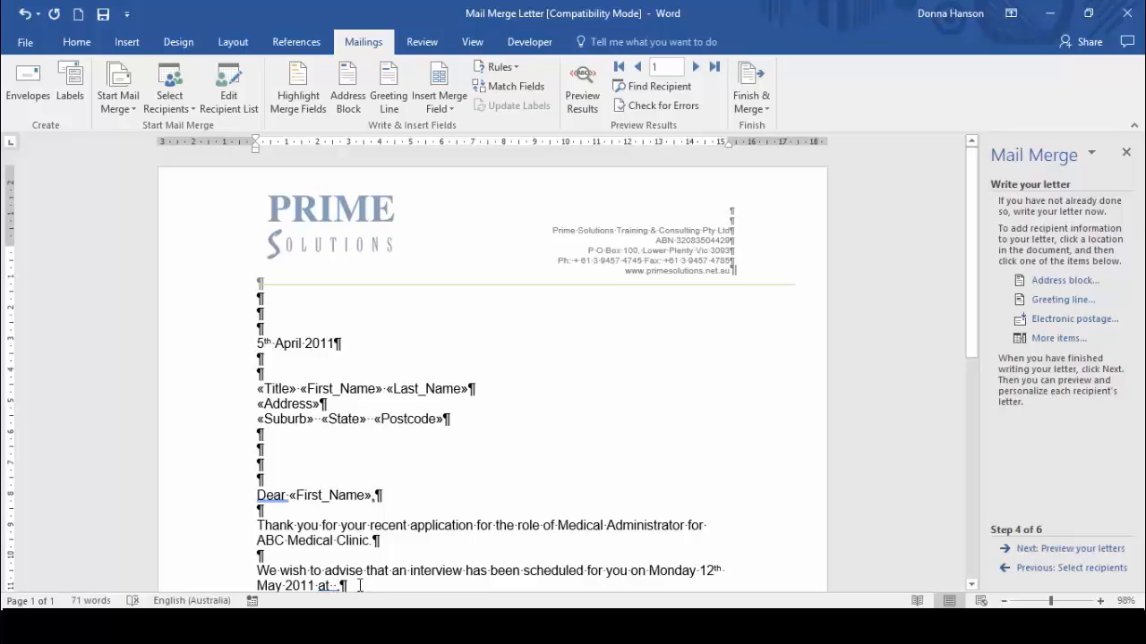
click(440, 104)
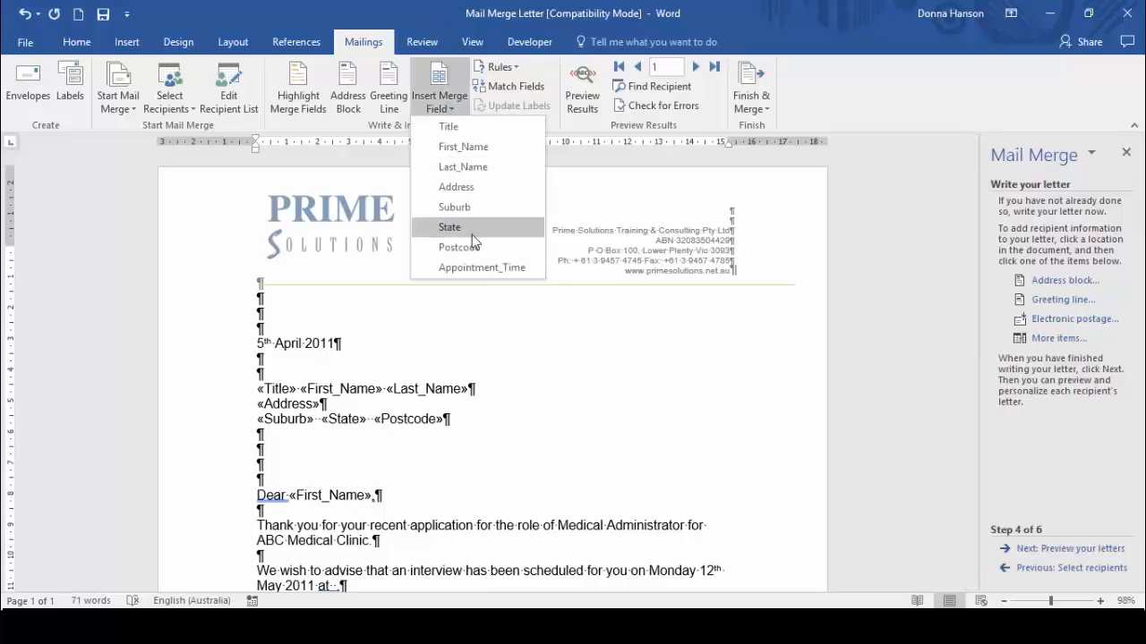
click(470, 268)
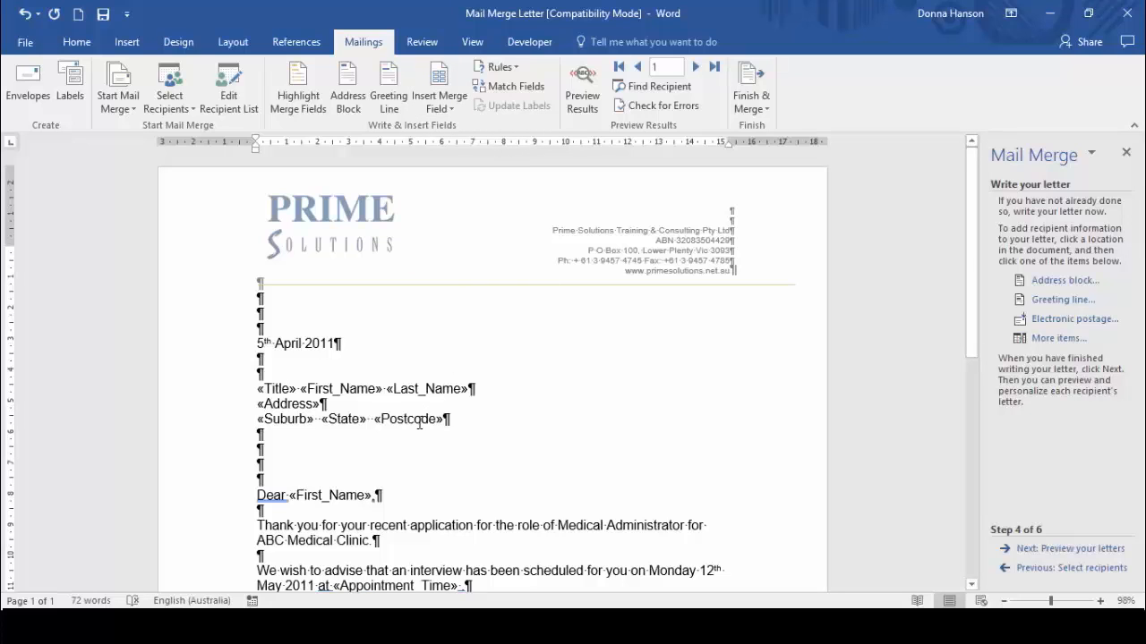
- Hide the formatting marks and remove the extra space between the Appointment_Time field and the full stop
scroll(418, 424, down, 4)
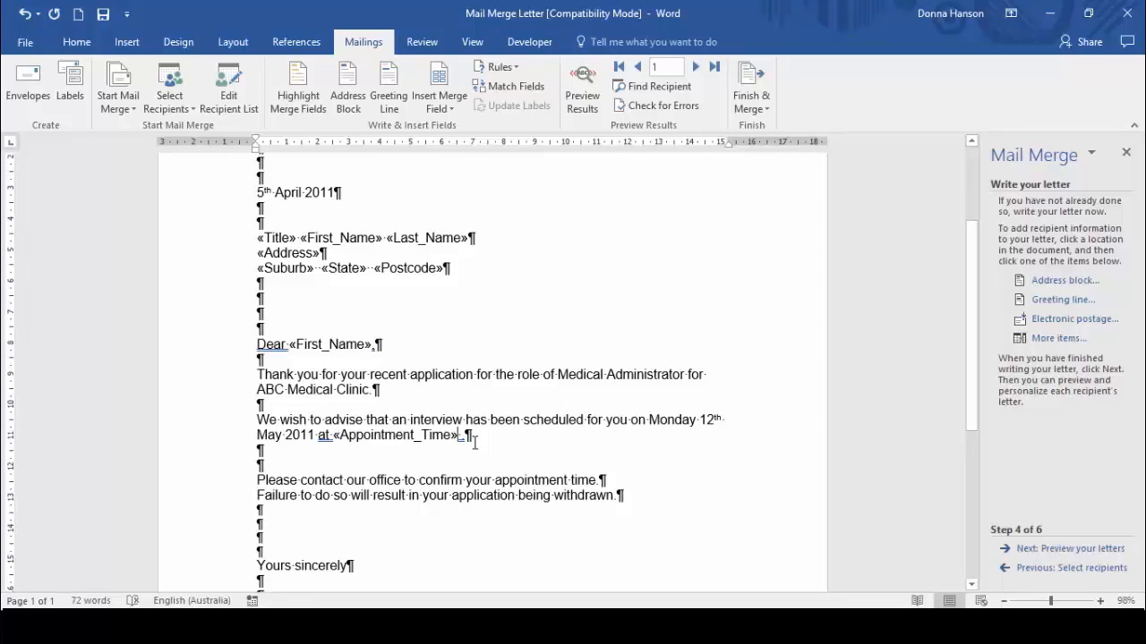
click(77, 42)
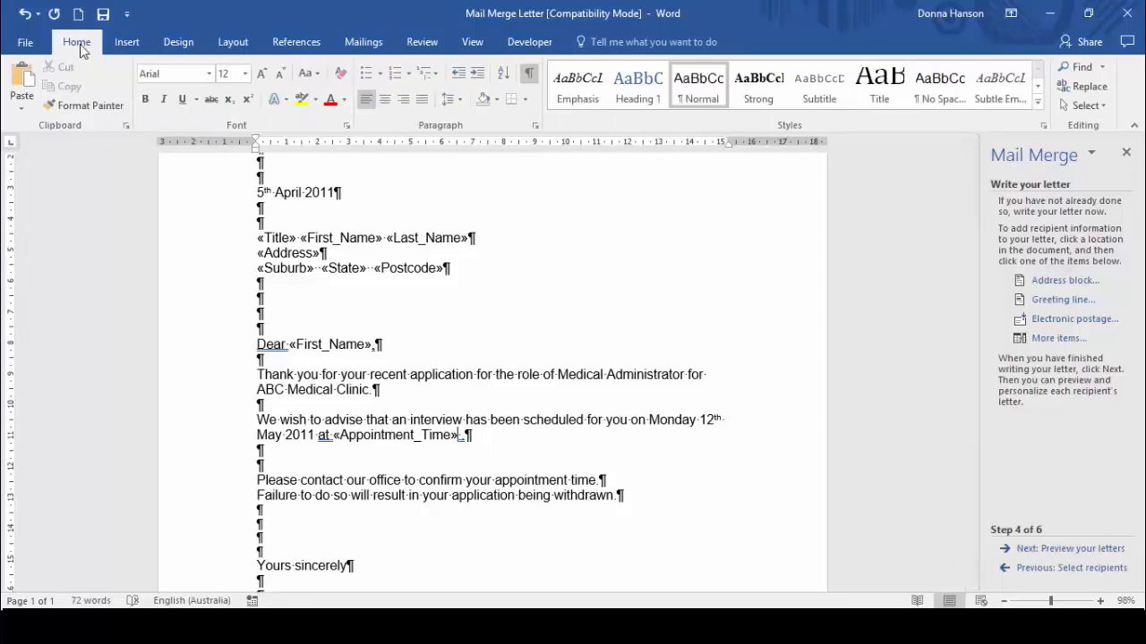
click(528, 82)
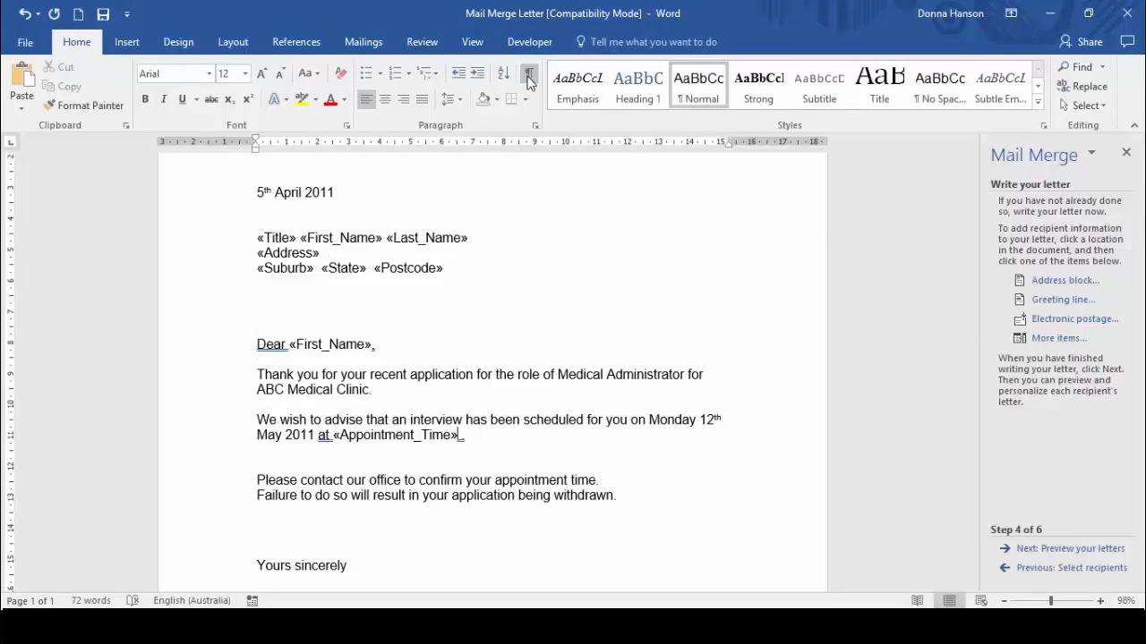
key(BackSpace)
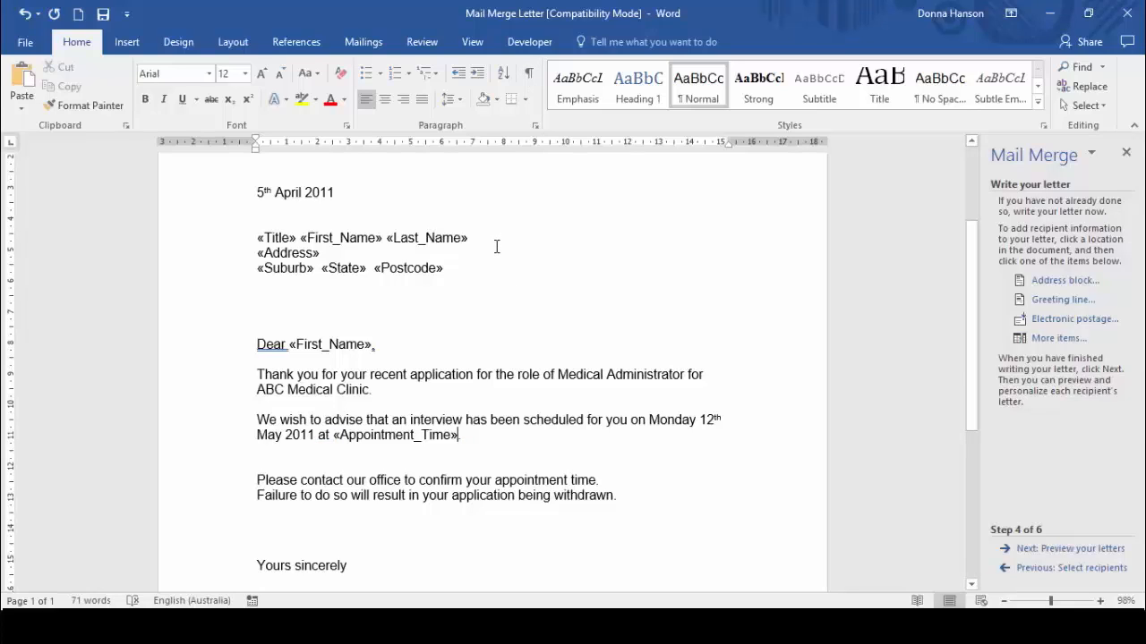
- Preview the merged letters for the first two recipients and proceed to the wizard's final stage for completing the merge
click(1075, 549)
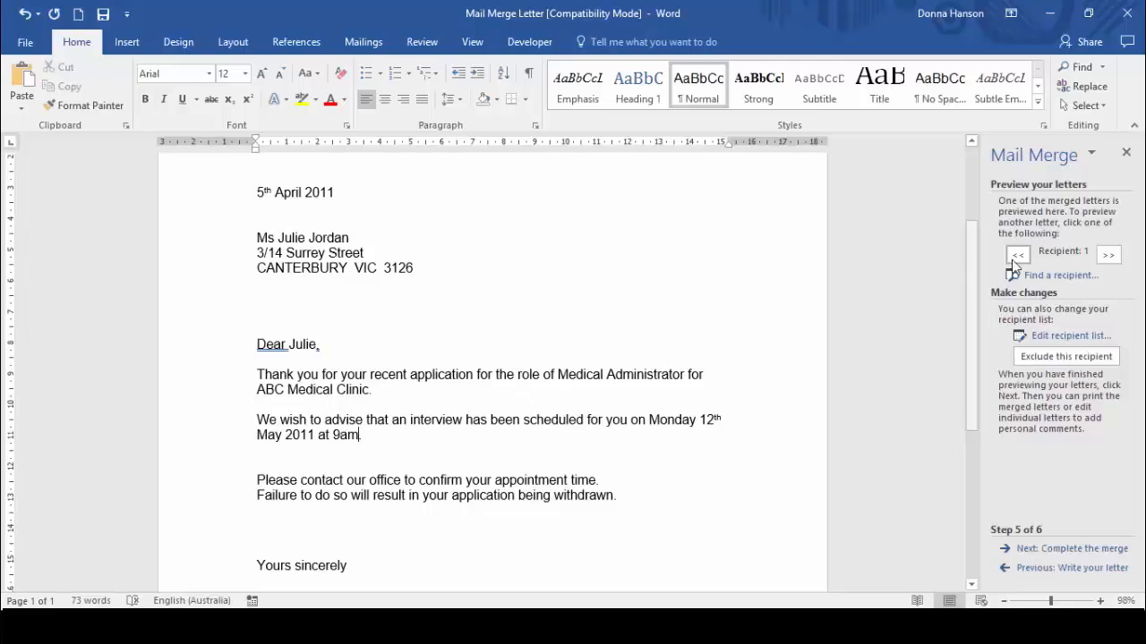
click(1109, 256)
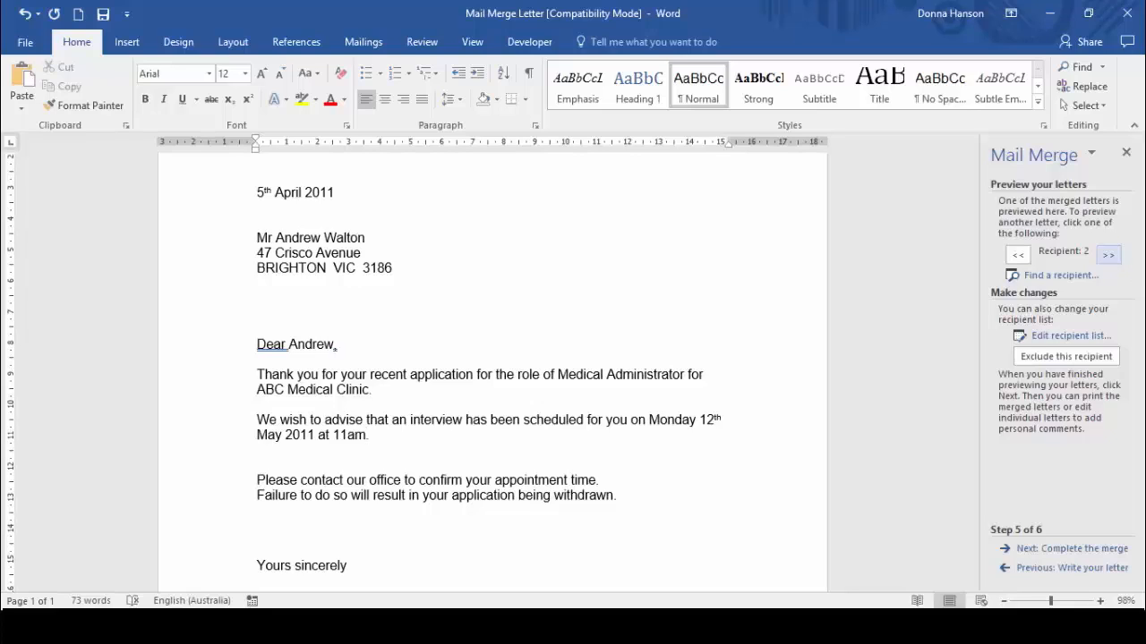
click(1092, 550)
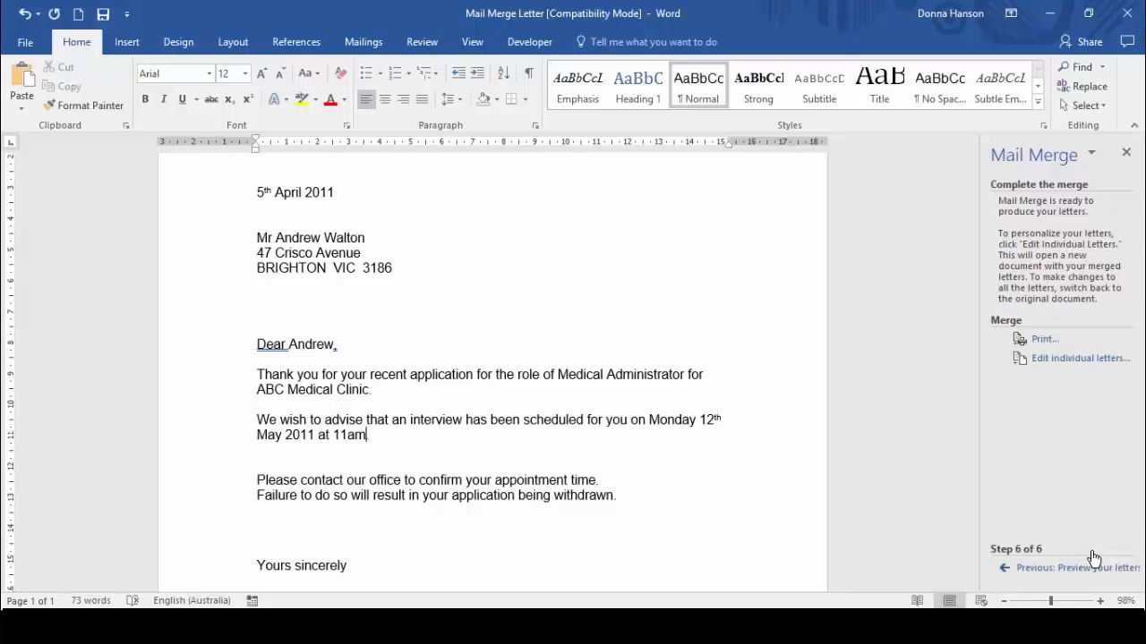